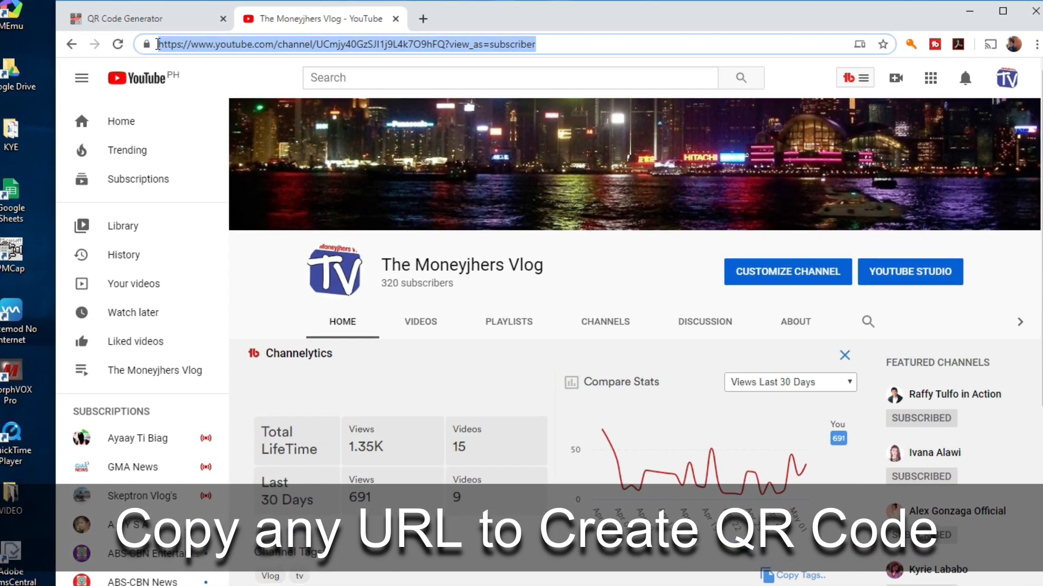
# - Copy the YouTube channel's URL into the QR Code Generator page's URL entry and shorten it
pyautogui.rightClick(163, 49)
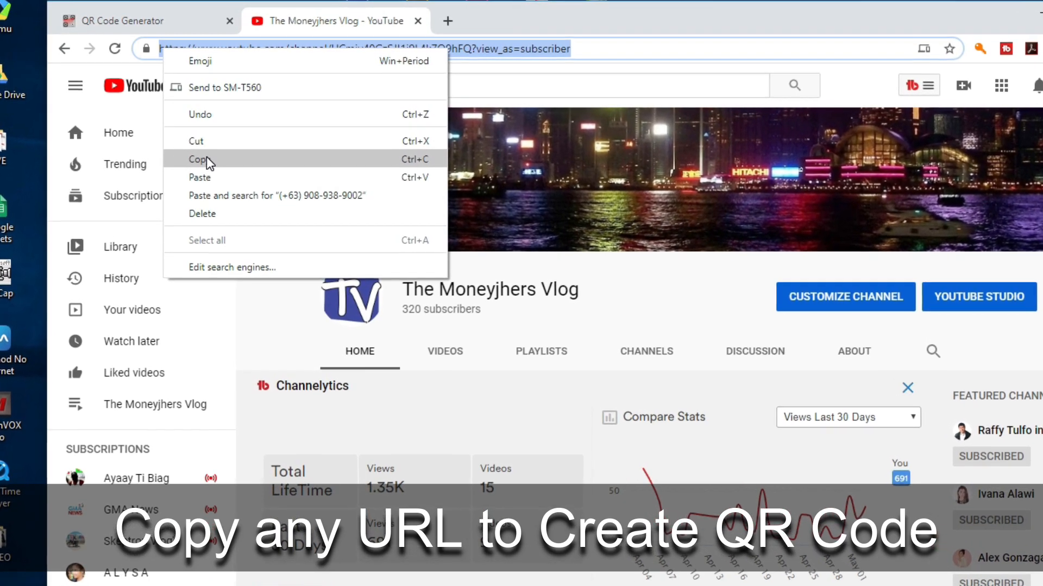
pyautogui.click(209, 164)
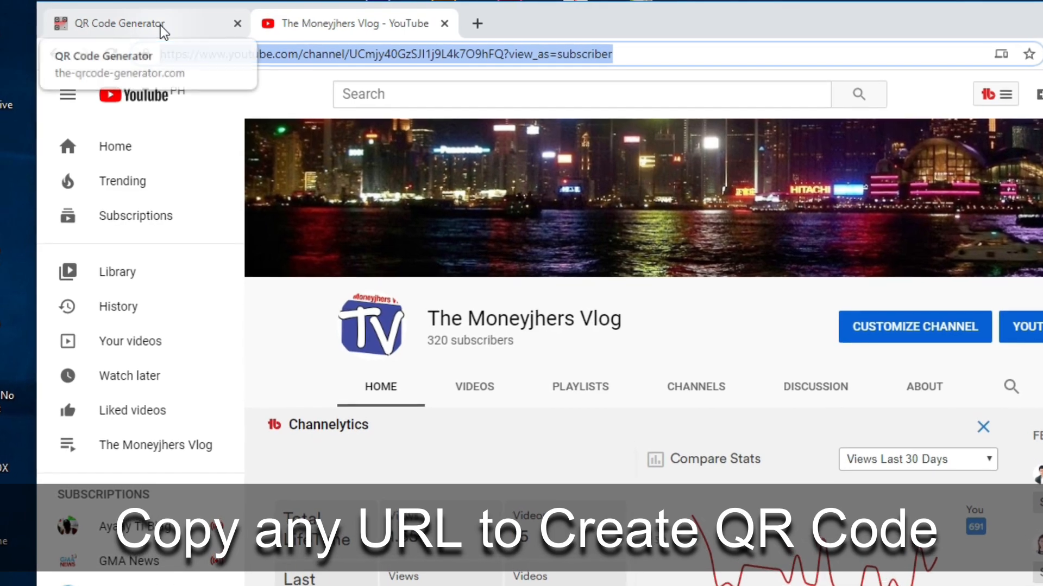
pyautogui.click(160, 25)
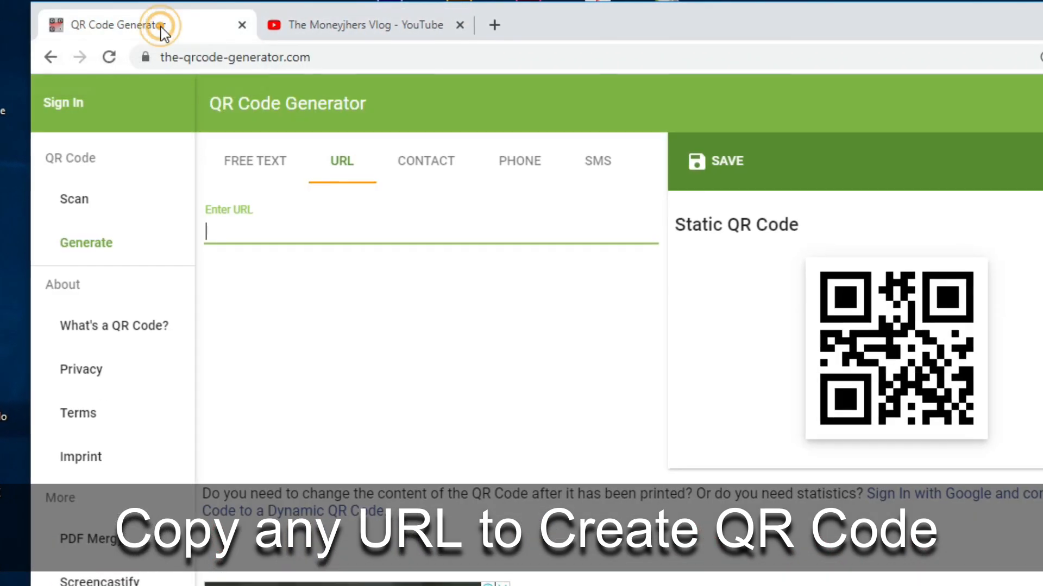
pyautogui.rightClick(237, 240)
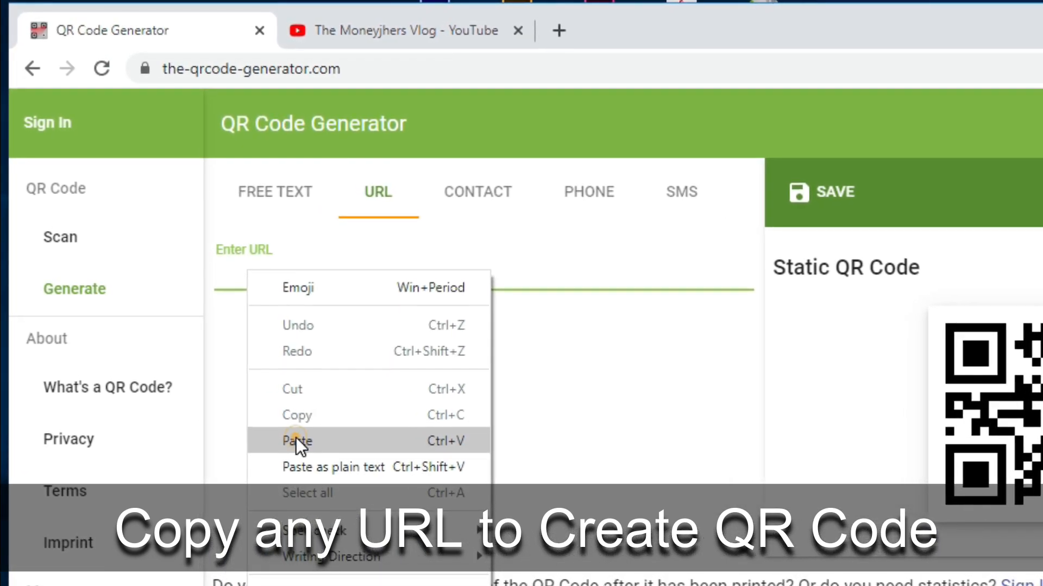
pyautogui.click(293, 430)
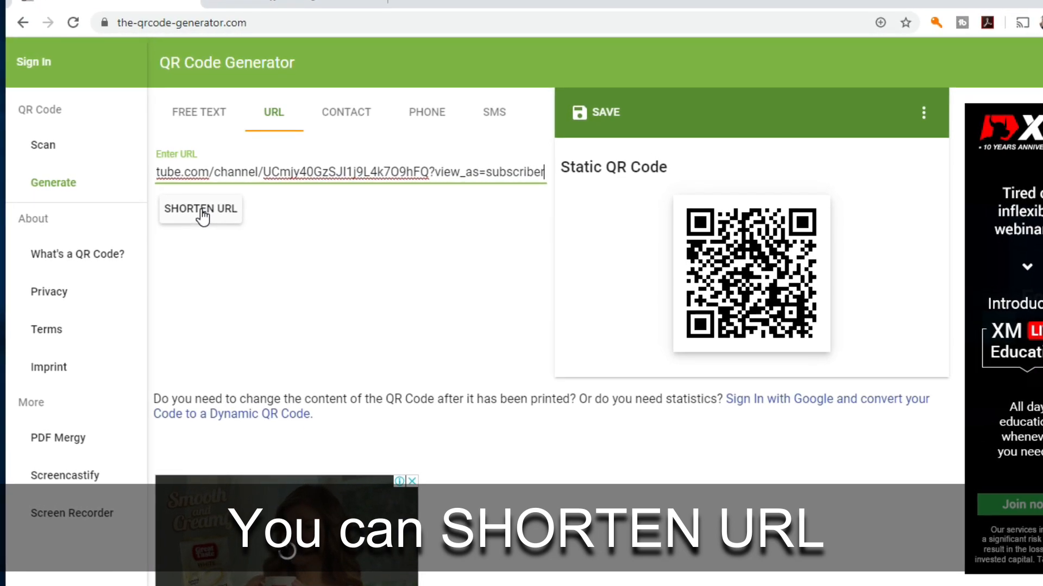
pyautogui.click(204, 208)
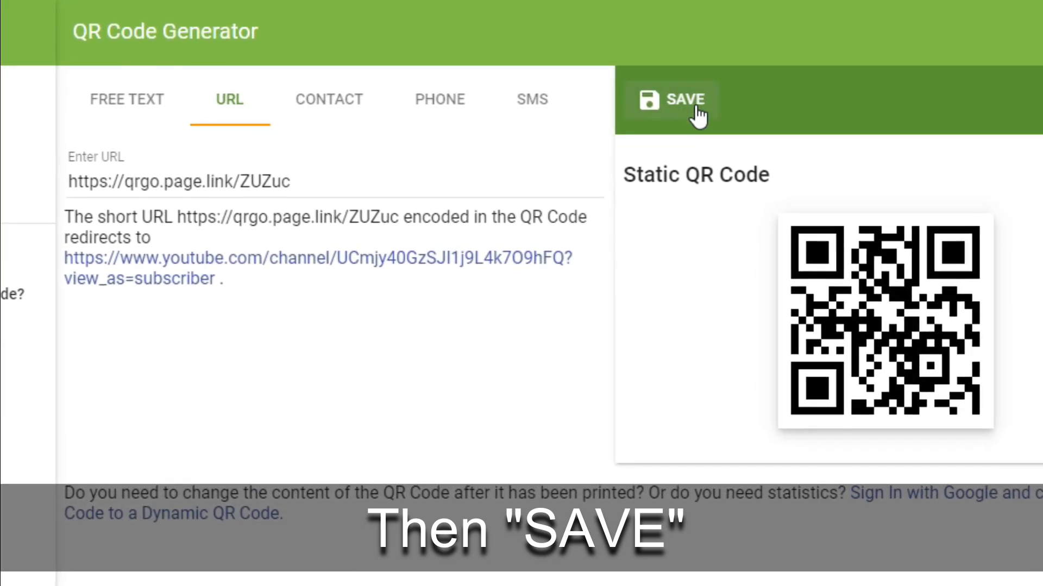
# - Save the QR code in EPS format with the filename "The Moneyjhers Vlog"
pyautogui.click(693, 103)
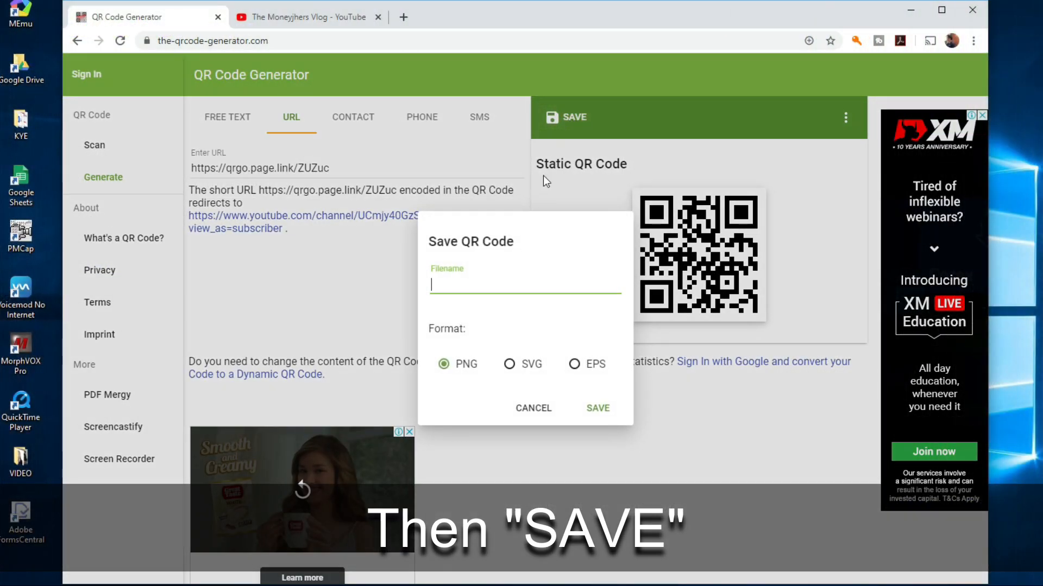
pyautogui.write('The Money')
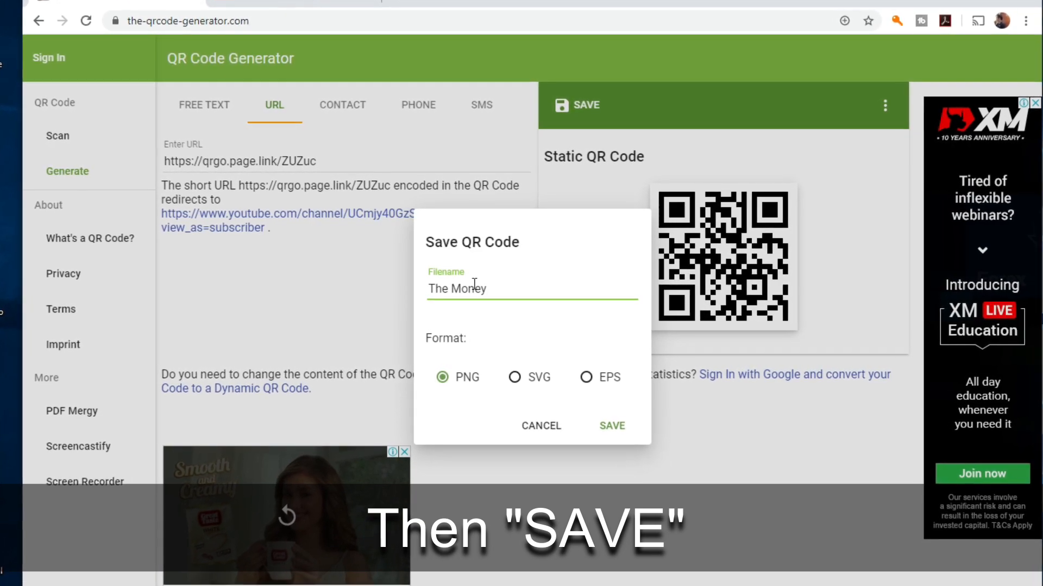
pyautogui.write('jhers')
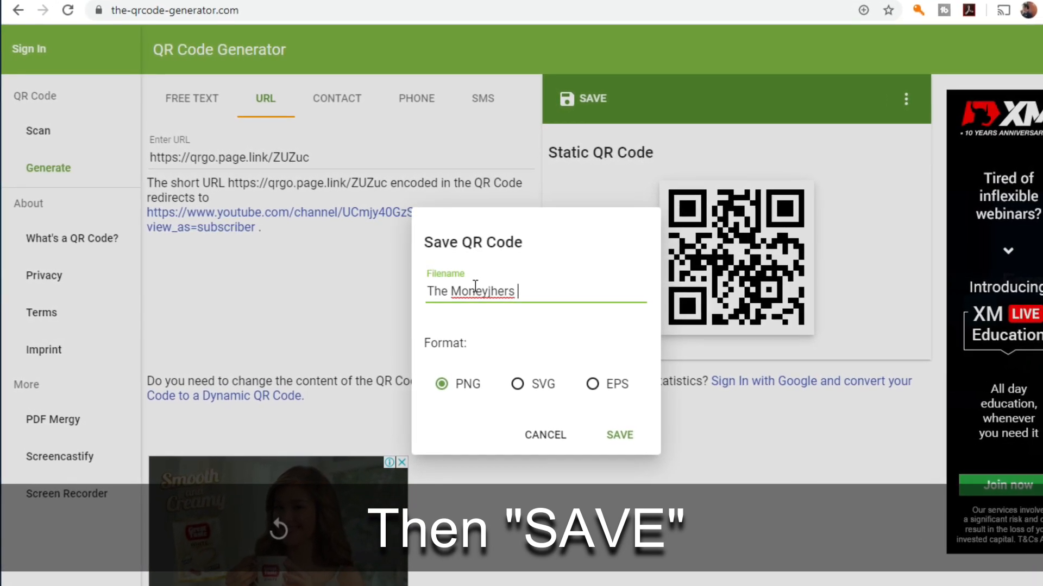
pyautogui.write(' Vlog')
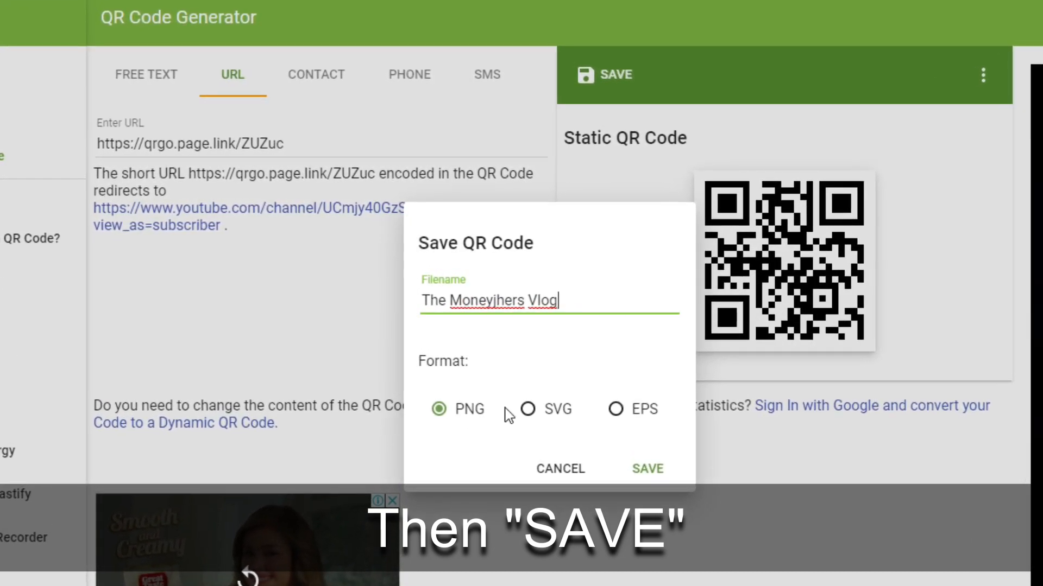
pyautogui.click(624, 417)
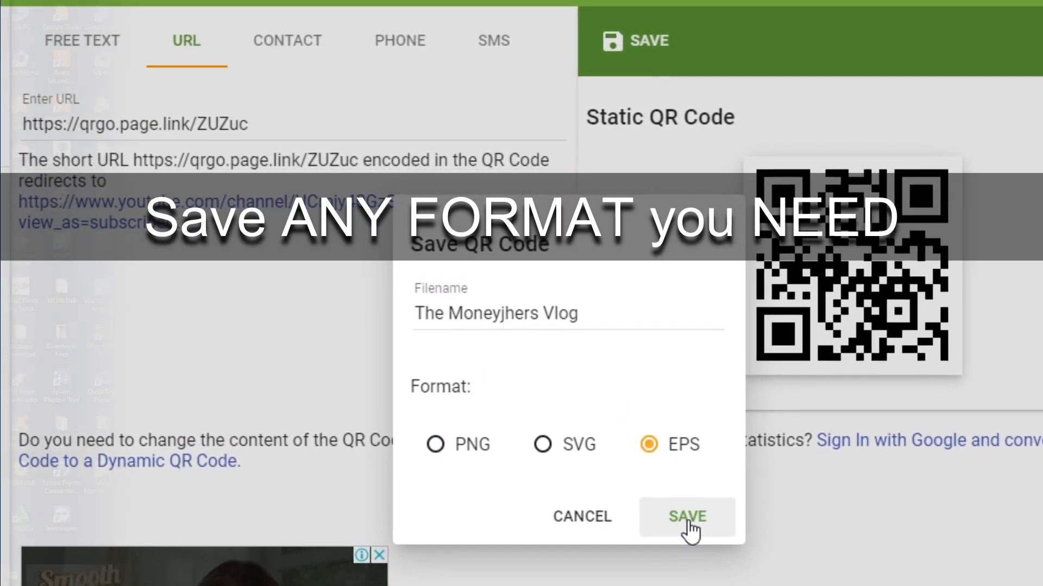
pyautogui.click(686, 518)
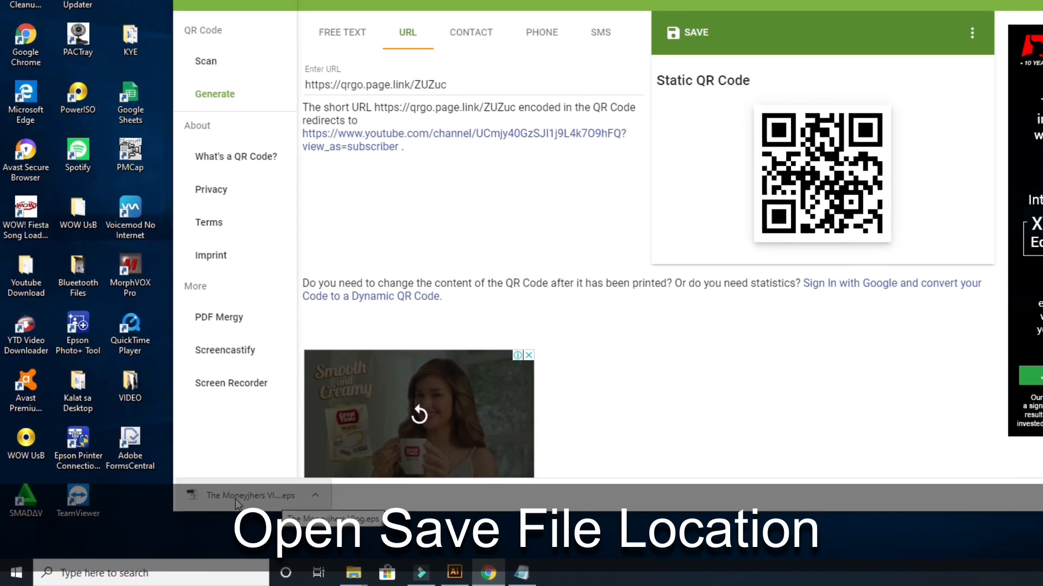
# - Show the downloaded QR code file in its folder and open it with Adobe Illustrator CS6
pyautogui.rightClick(271, 490)
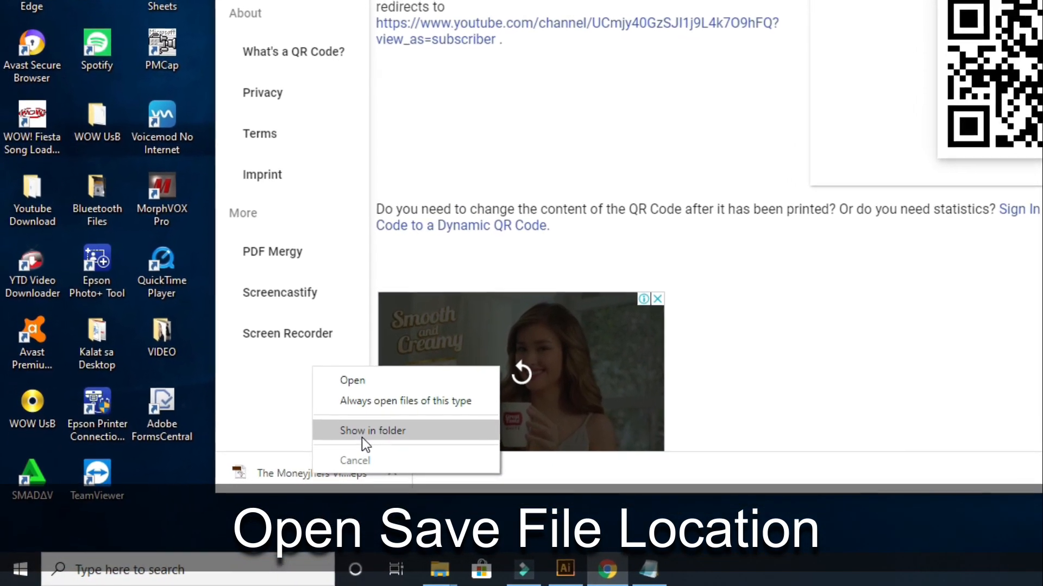
pyautogui.click(351, 440)
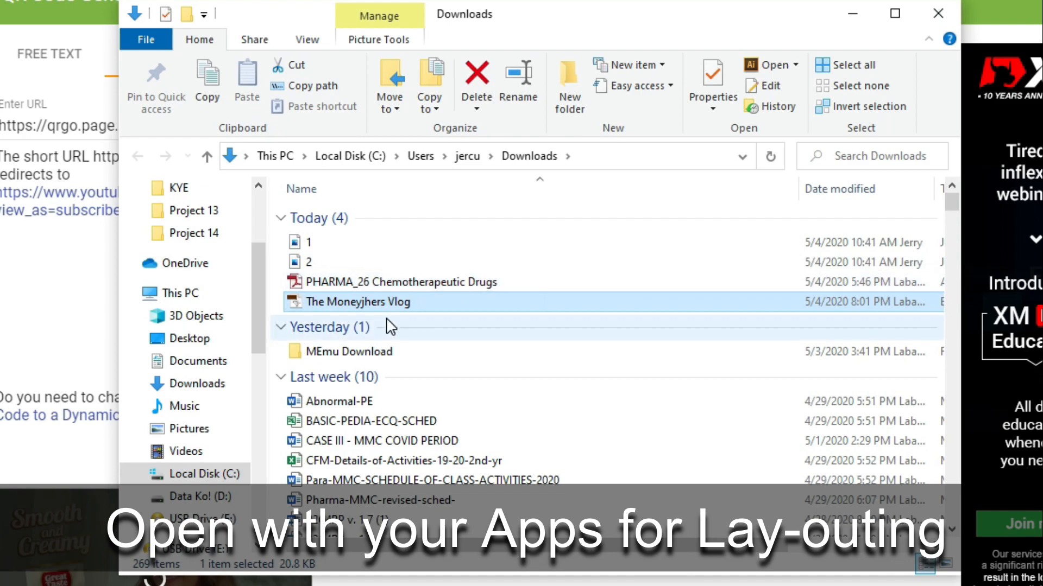
pyautogui.rightClick(387, 309)
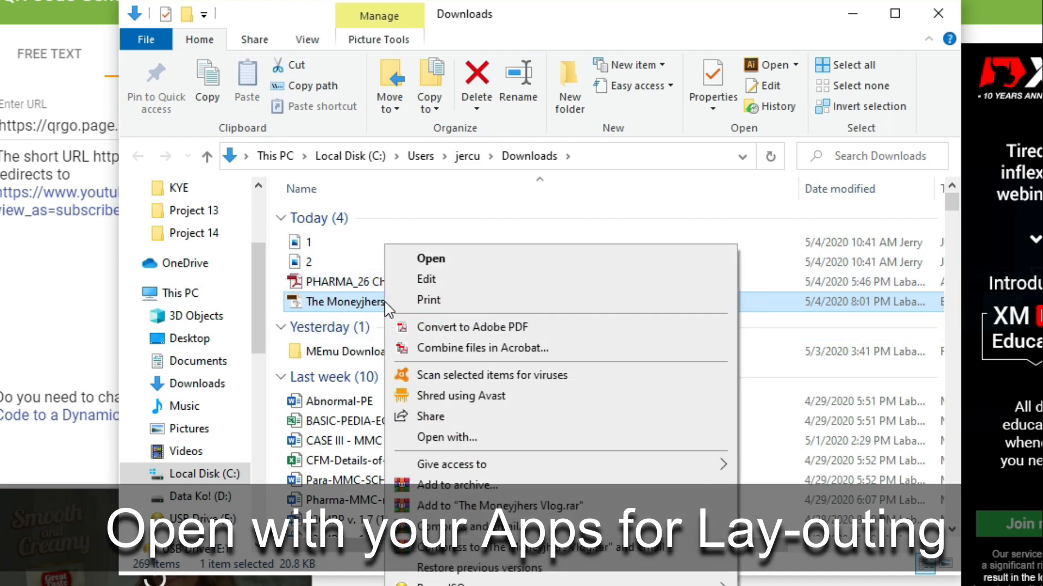
pyautogui.click(446, 439)
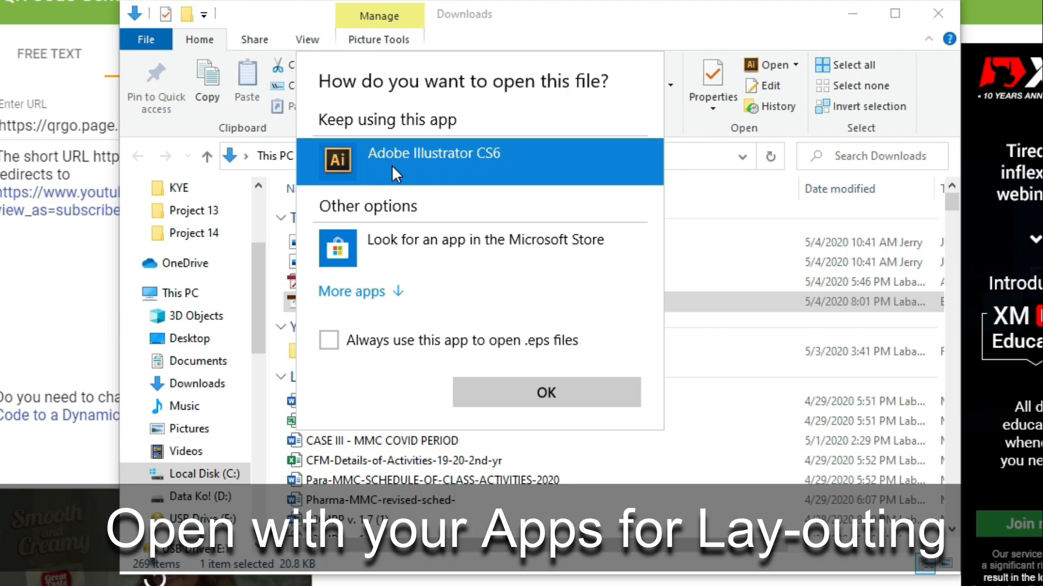
pyautogui.click(514, 402)
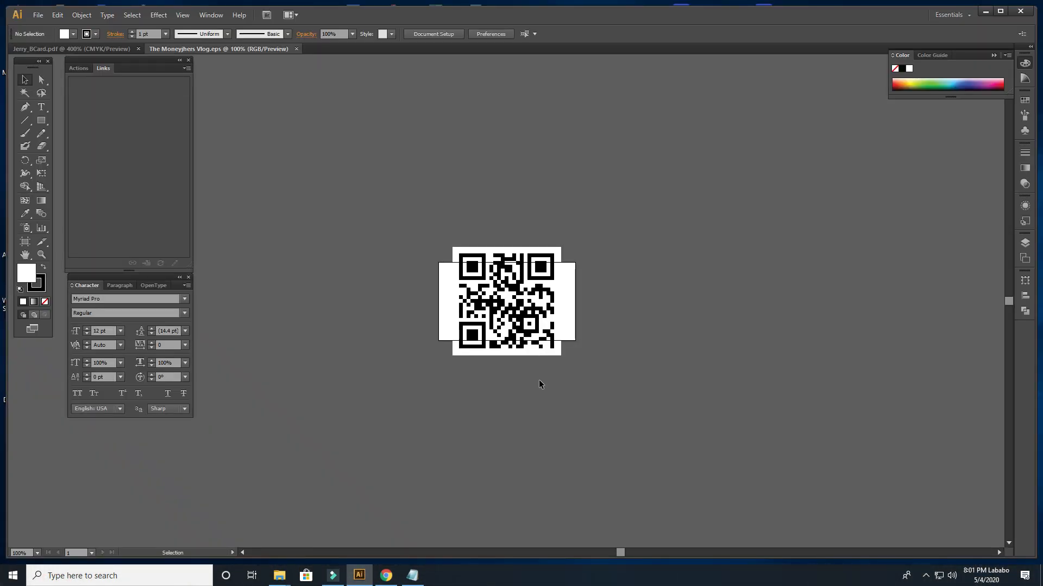
# - Select the whole QR code group in The Moneyjhers Vlog.eps and copy it
pyautogui.click(542, 389)
pyautogui.hotkey('ctrl', 'c')
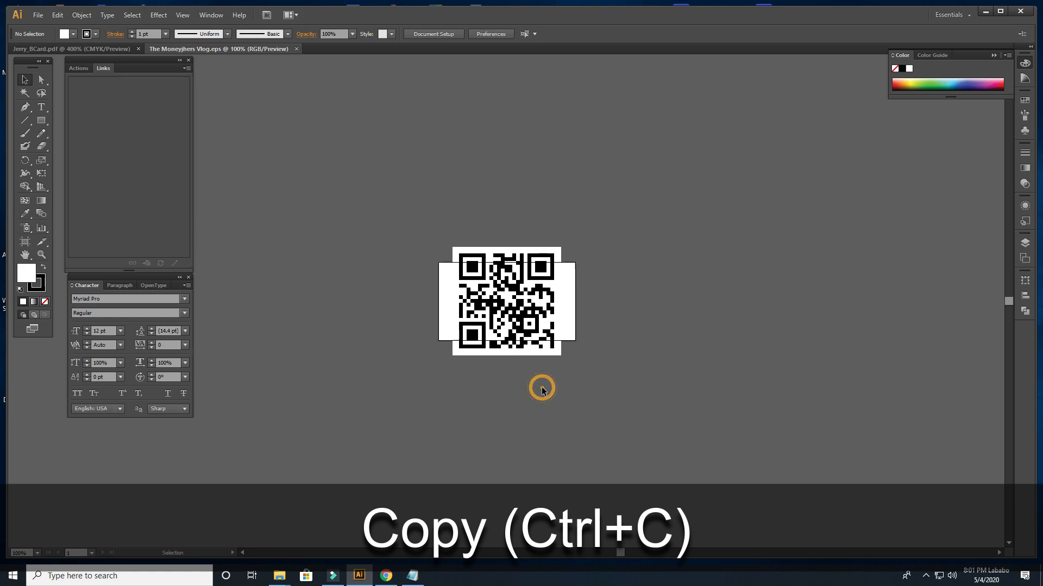
pyautogui.moveTo(614, 390); pyautogui.dragTo(614, 393)
pyautogui.click(615, 392)
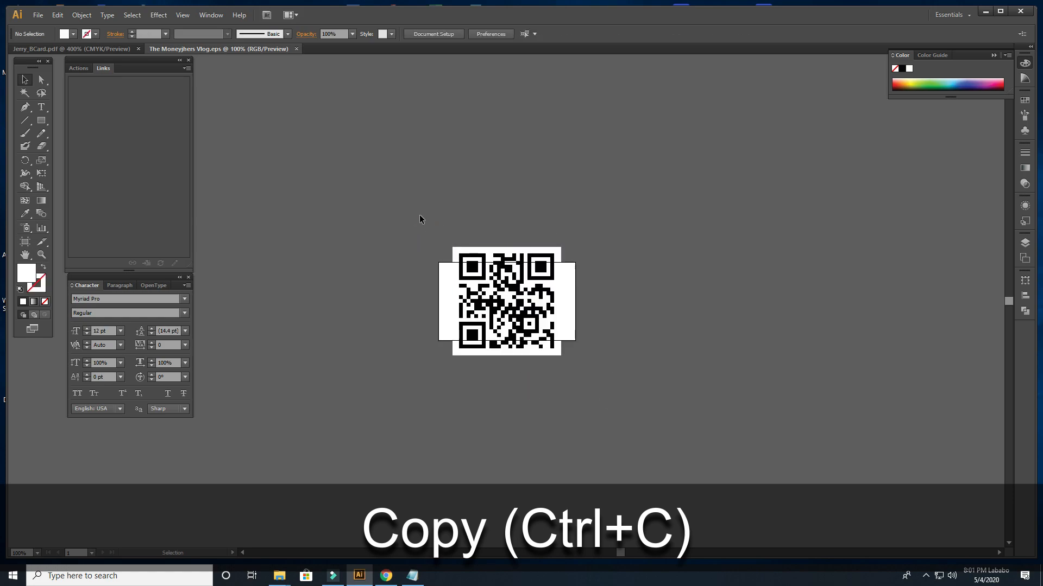
pyautogui.click(554, 327)
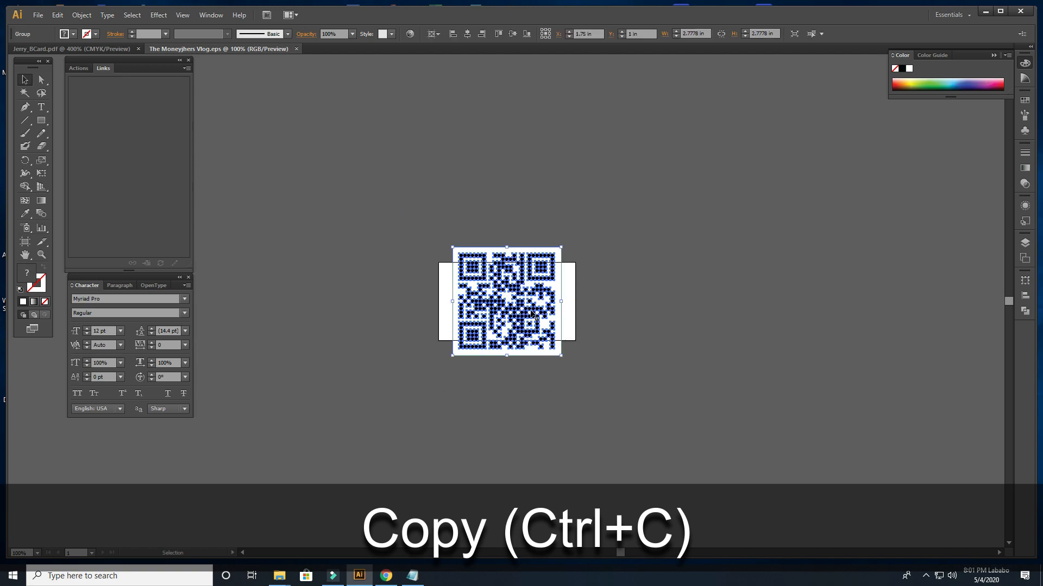
pyautogui.rightClick(528, 314)
pyautogui.click(494, 396)
pyautogui.click(403, 205)
pyautogui.moveTo(601, 367); pyautogui.dragTo(604, 367)
pyautogui.click(525, 332)
# - Switch to the open business card document and paste the copied QR code into it
pyautogui.click(86, 48)
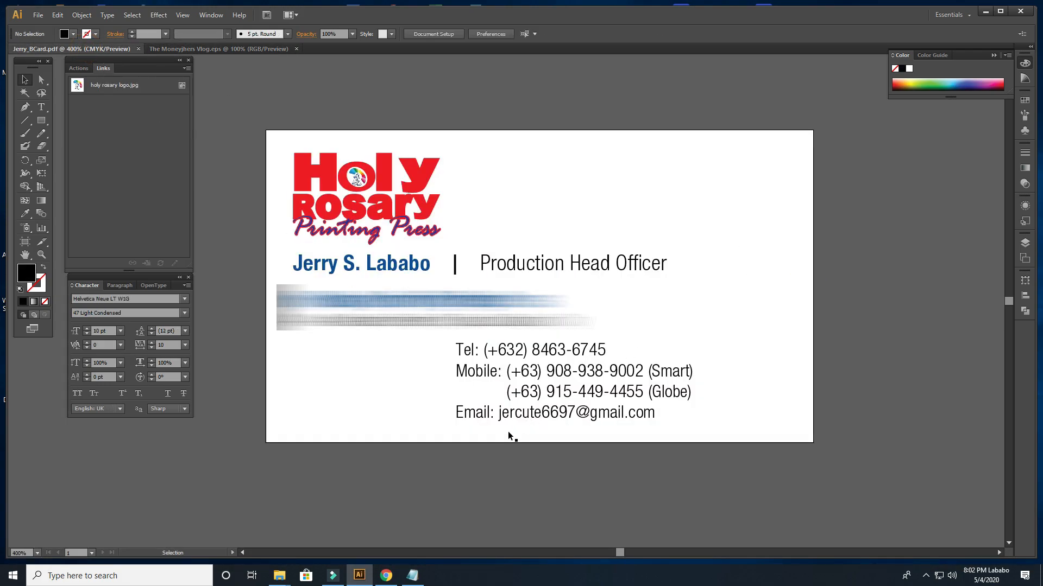
pyautogui.rightClick(782, 211)
pyautogui.click(901, 202)
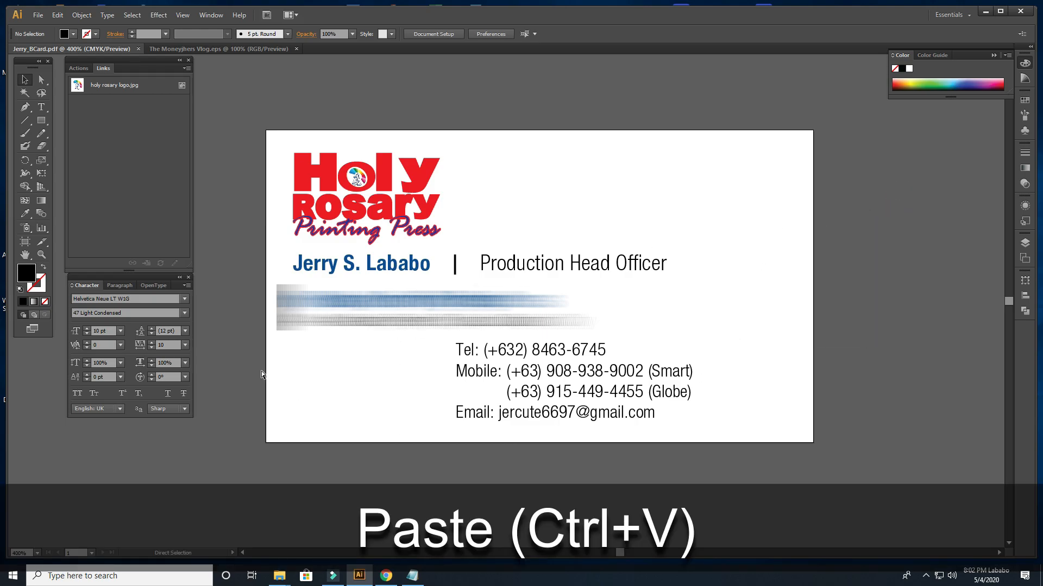
pyautogui.hotkey('ctrl', 'v')
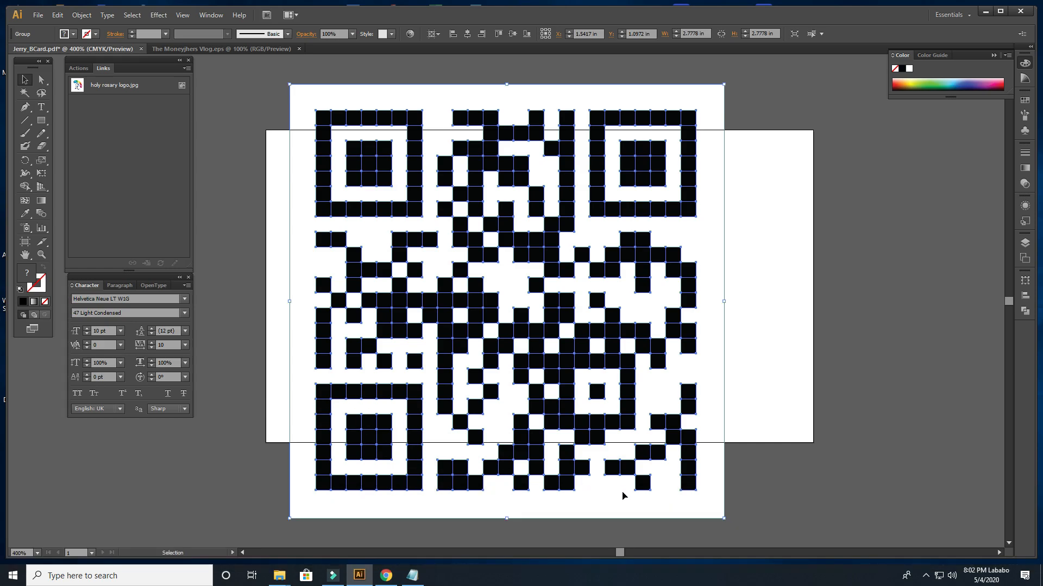
# - Scale the QR code proportionally to about 0.54 in and place it below the gradient stripes, beside the contact details
pyautogui.moveTo(725, 519); pyautogui.dragTo(437, 200)
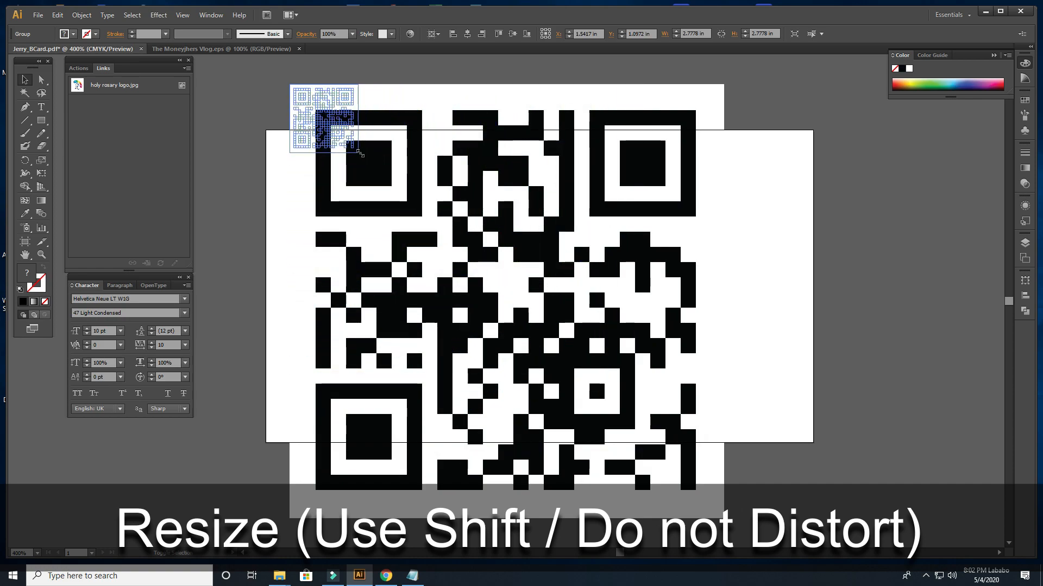
pyautogui.moveTo(360, 157); pyautogui.dragTo(360, 156)
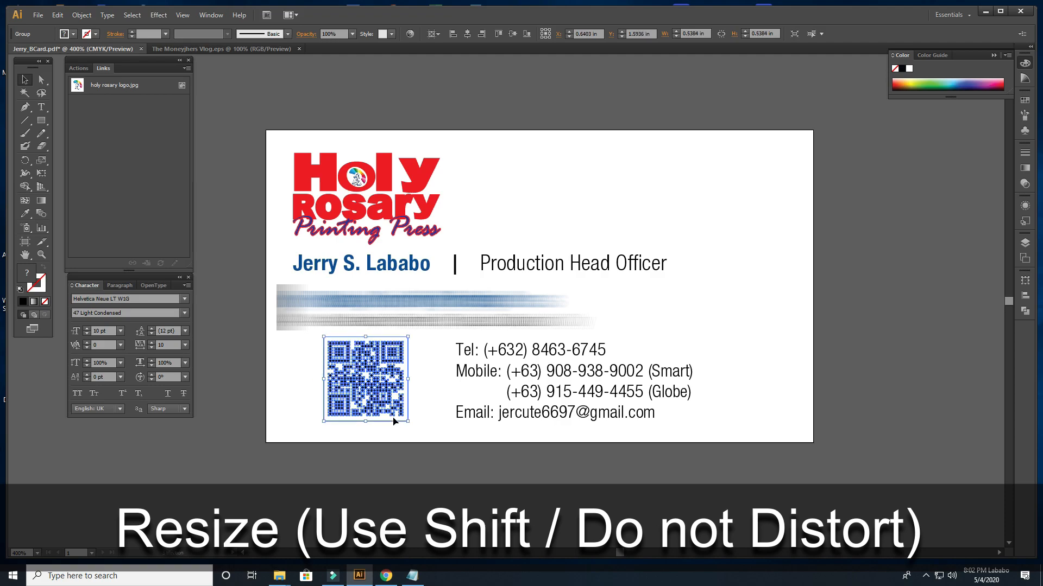
pyautogui.click(400, 457)
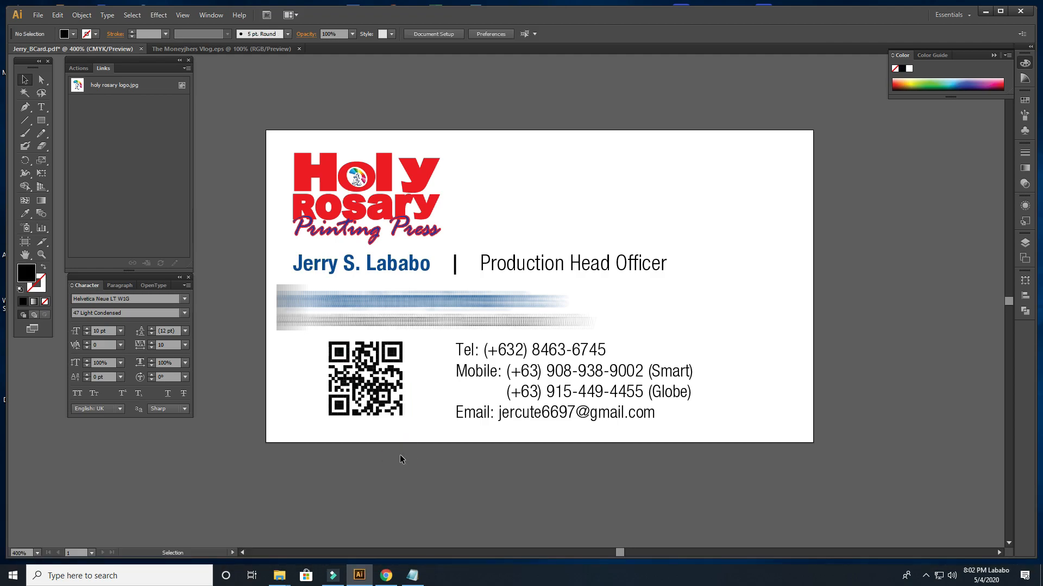
# - Save the business card document
pyautogui.click(38, 15)
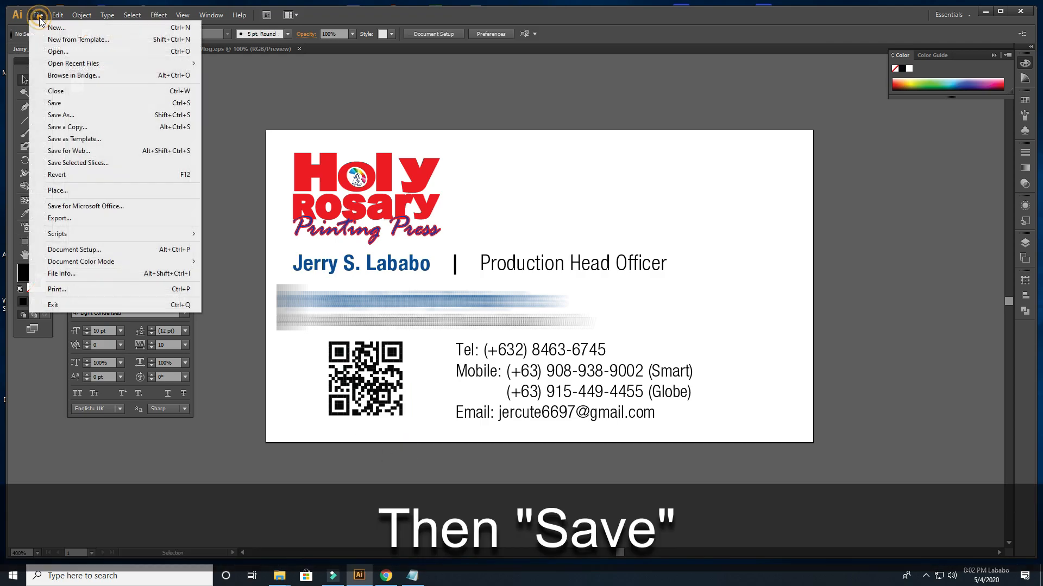
pyautogui.click(54, 104)
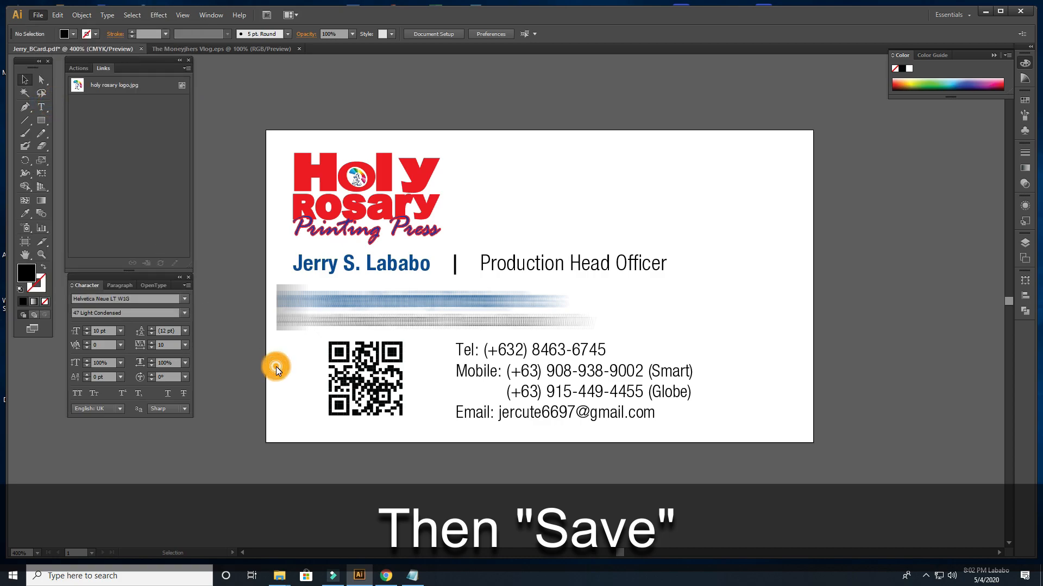